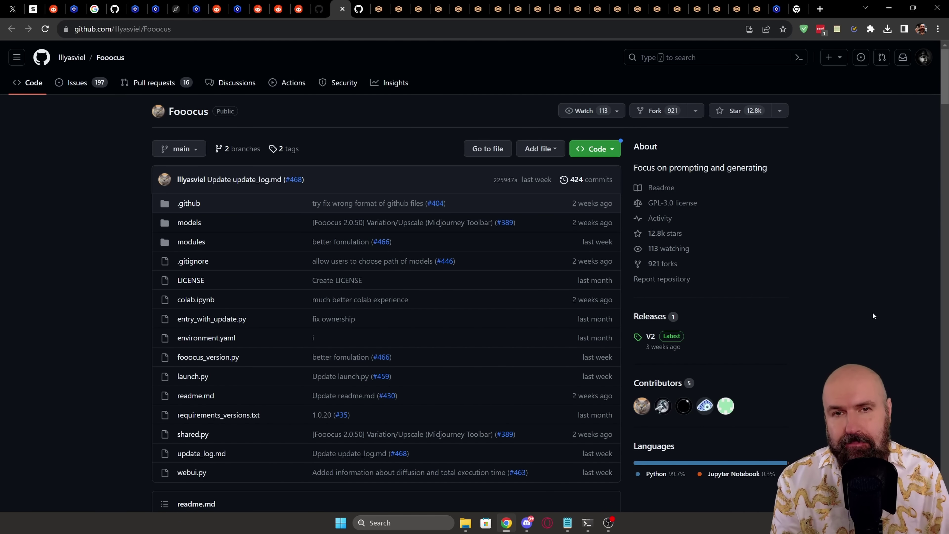
- Scroll the Fooocus readme down to the Download > Windows installation instructions
scroll(873, 316, "down", 20)
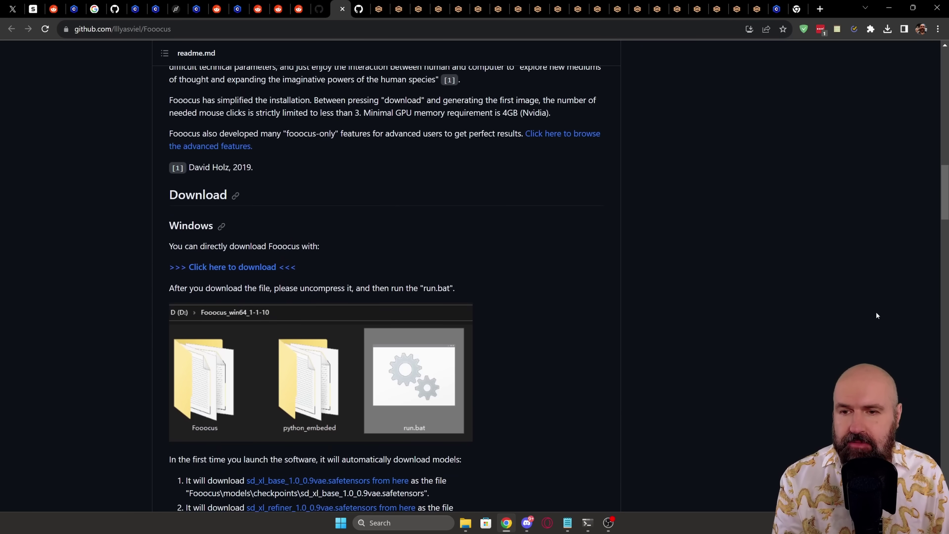
scroll(876, 315, "down", 4)
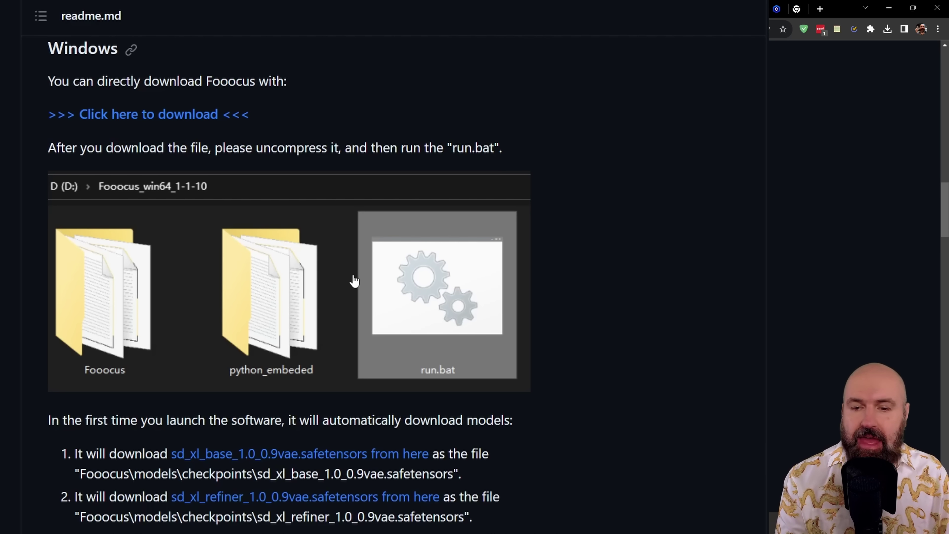
- Scroll to the model-download notes and highlight the inpaint model's file path
scroll(354, 282, "down", 4)
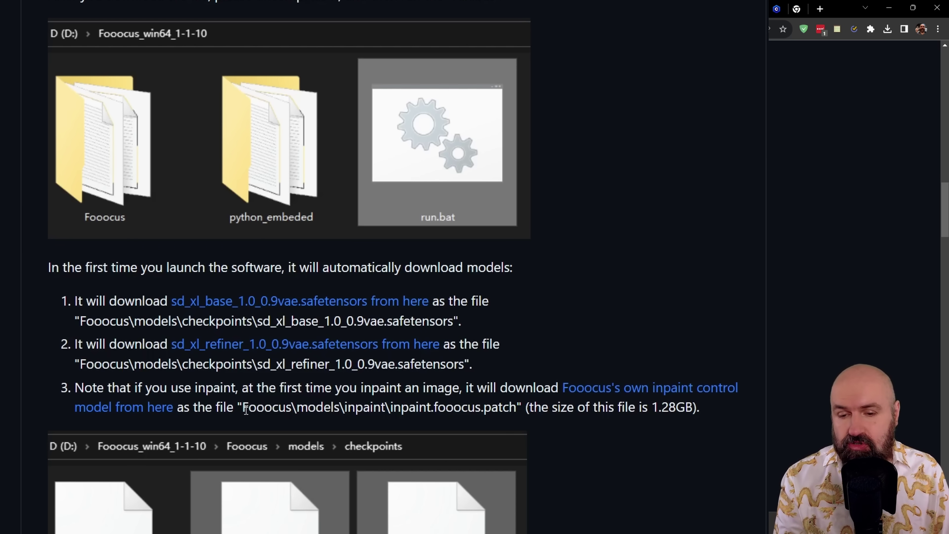
left_click_drag(243, 407, 512, 411)
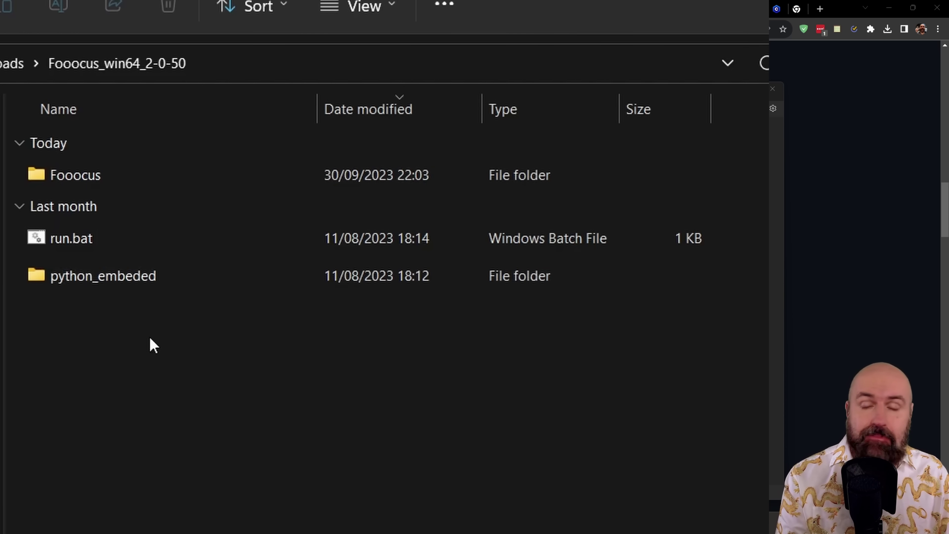
- Open user_path_config.txt from inside the Fooocus folder in Notepad
double_click(39, 175)
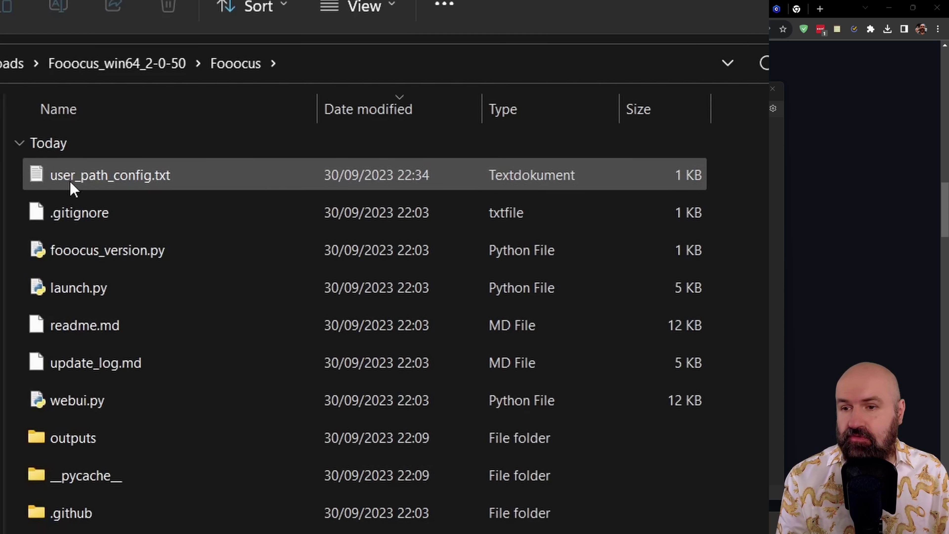
mouse_move(69, 187)
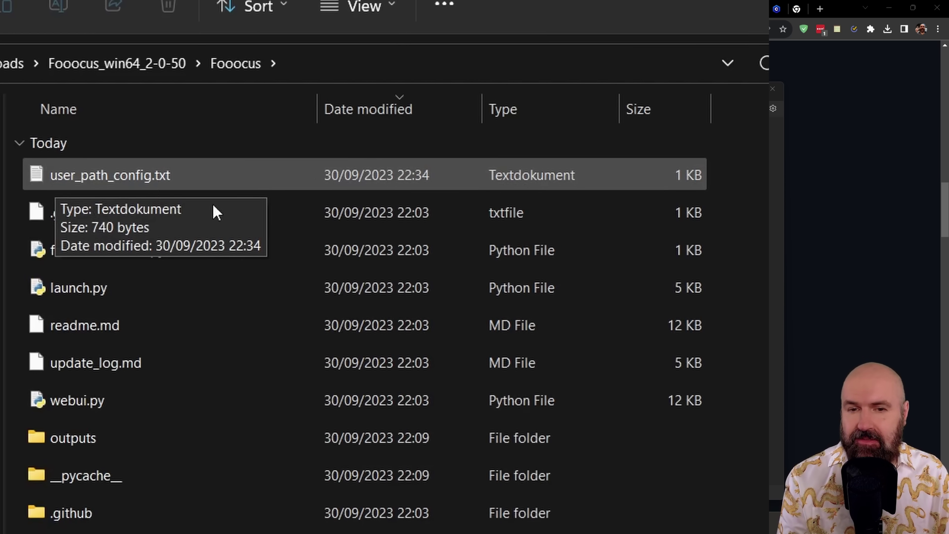
double_click(160, 179)
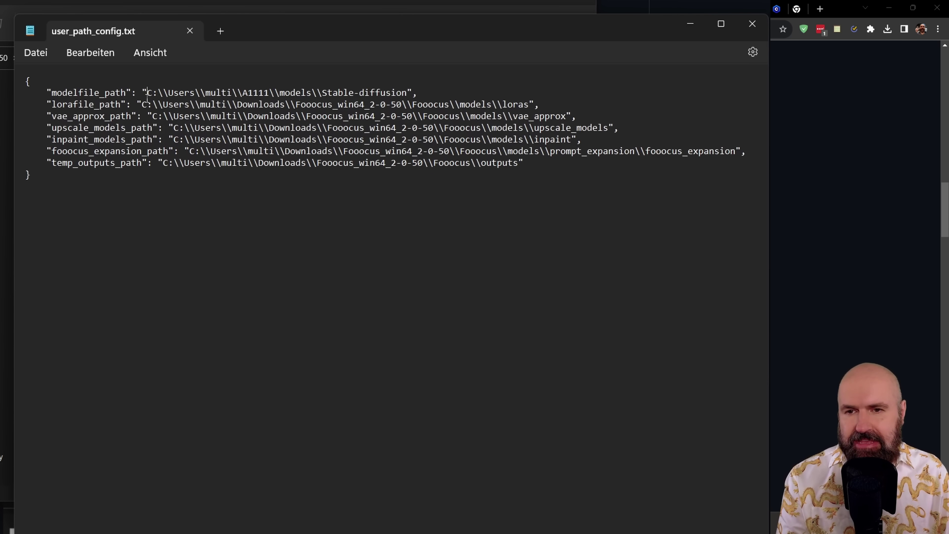
- Highlight the A1111 Stable-diffusion model folder path and the double backslashes in the path settings
left_click_drag(147, 94, 408, 92)
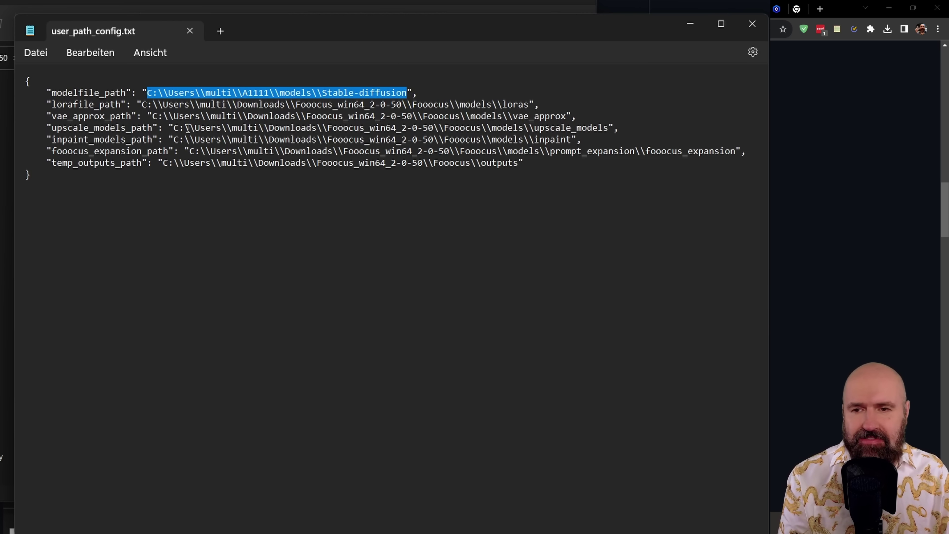
left_click_drag(151, 104, 164, 104)
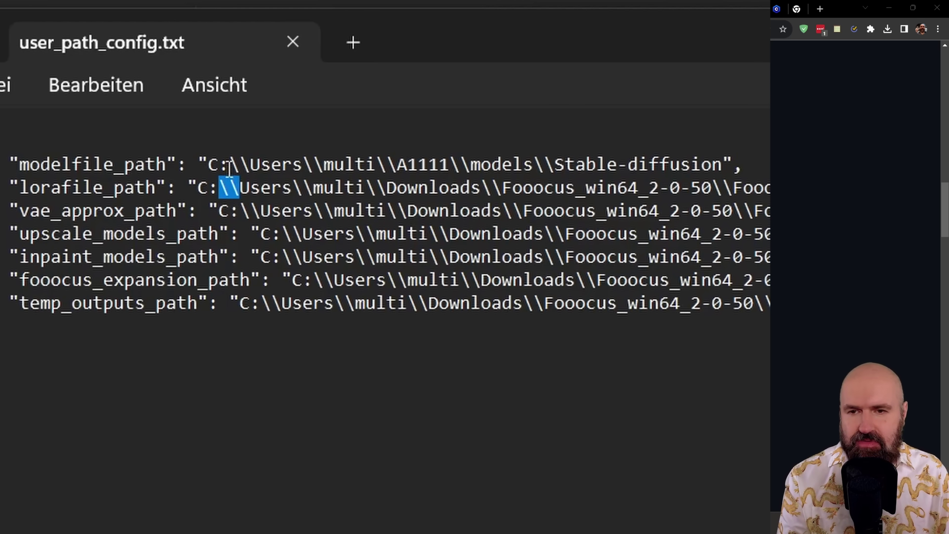
left_click_drag(229, 164, 251, 168)
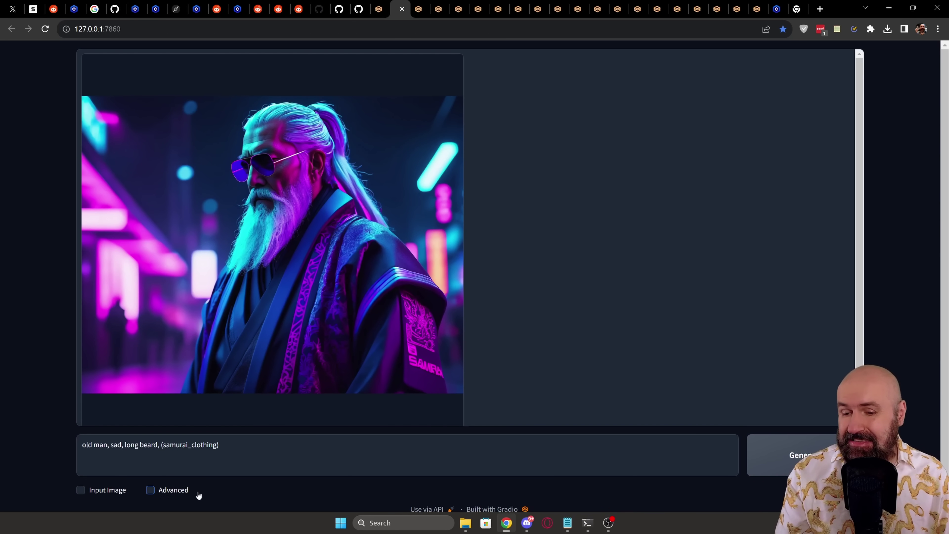
- Turn on Advanced options and put the cursor in the Negative Prompt field
left_click(173, 490)
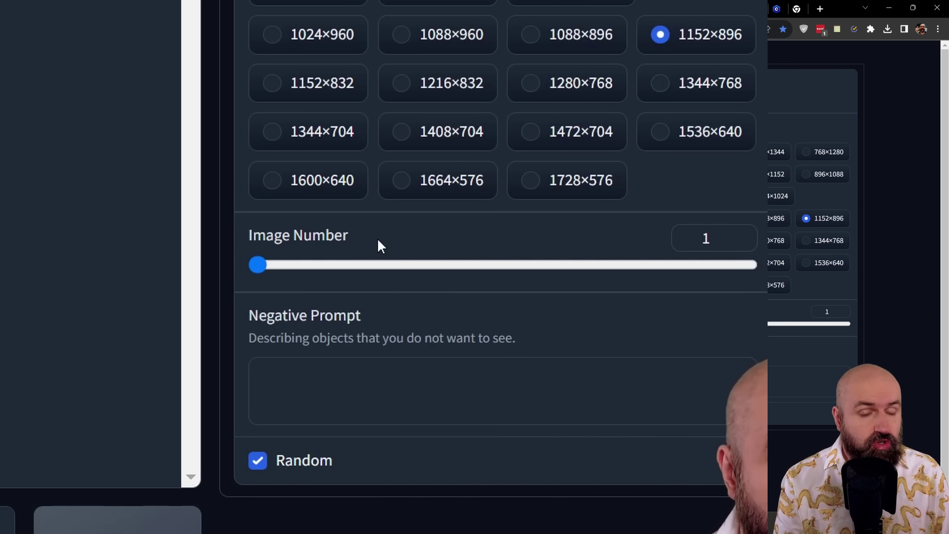
left_click(286, 411)
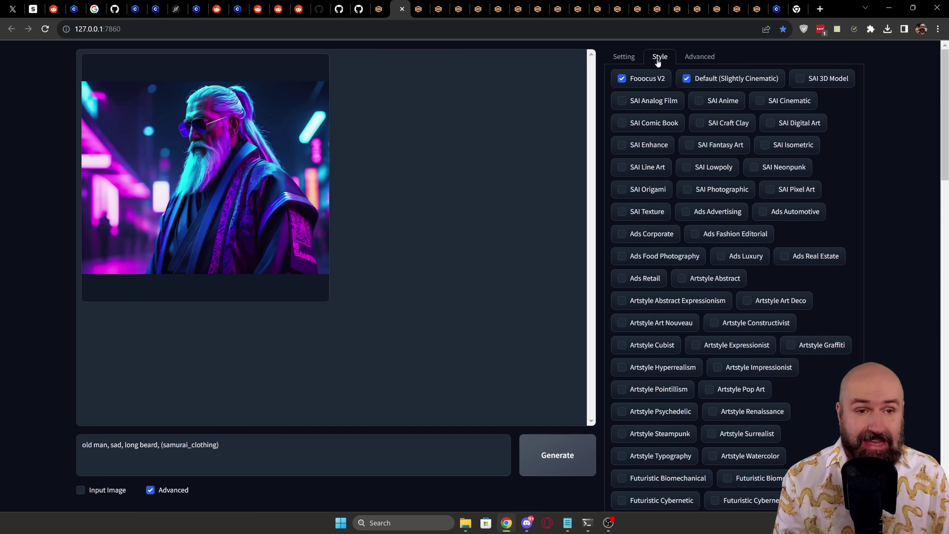
scroll(864, 285, "down", 20)
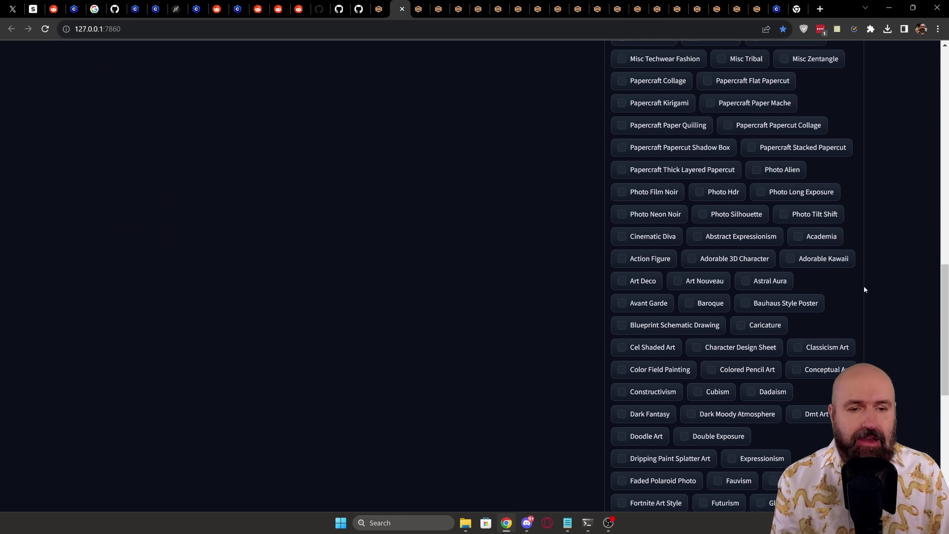
scroll(864, 289, "down", 7)
scroll(863, 290, "up", 20)
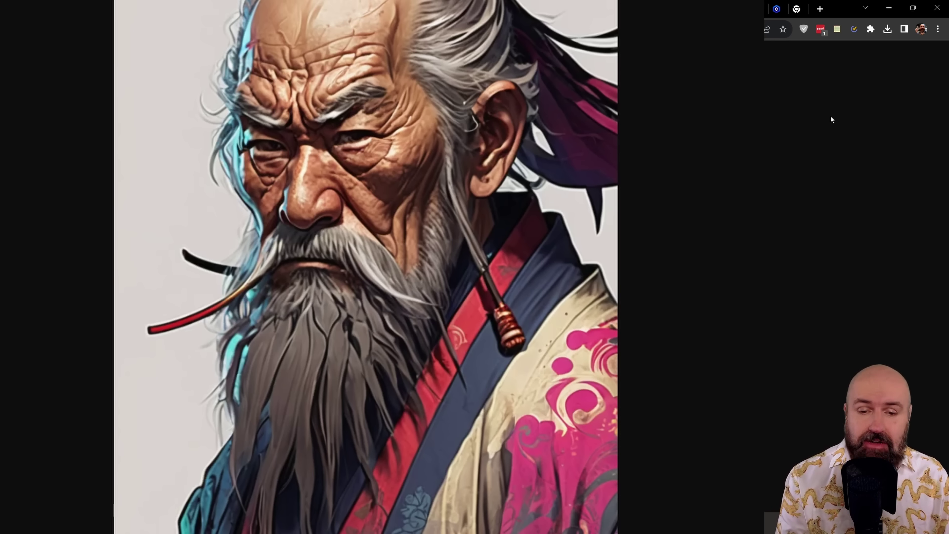
key("Right")
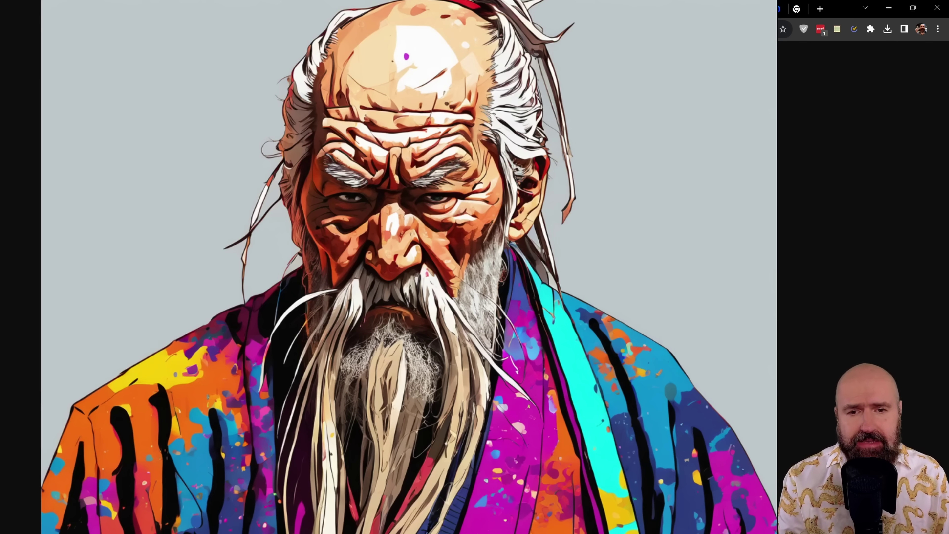
key("Right")
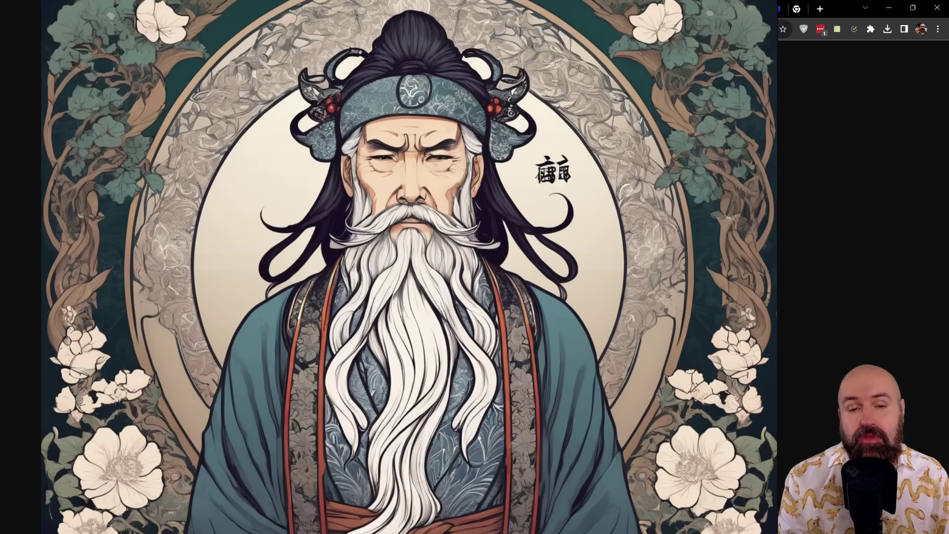
key("Right")
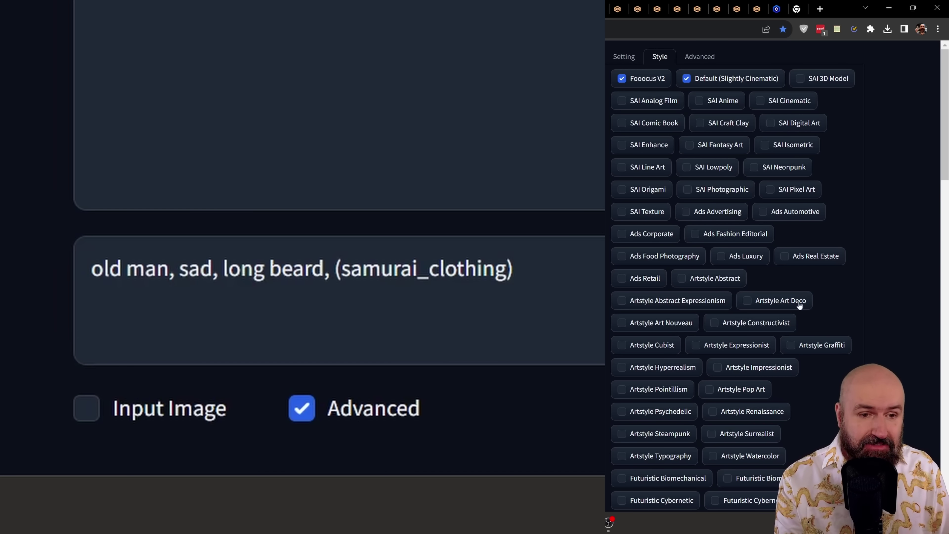
scroll(759, 389, "down", 20)
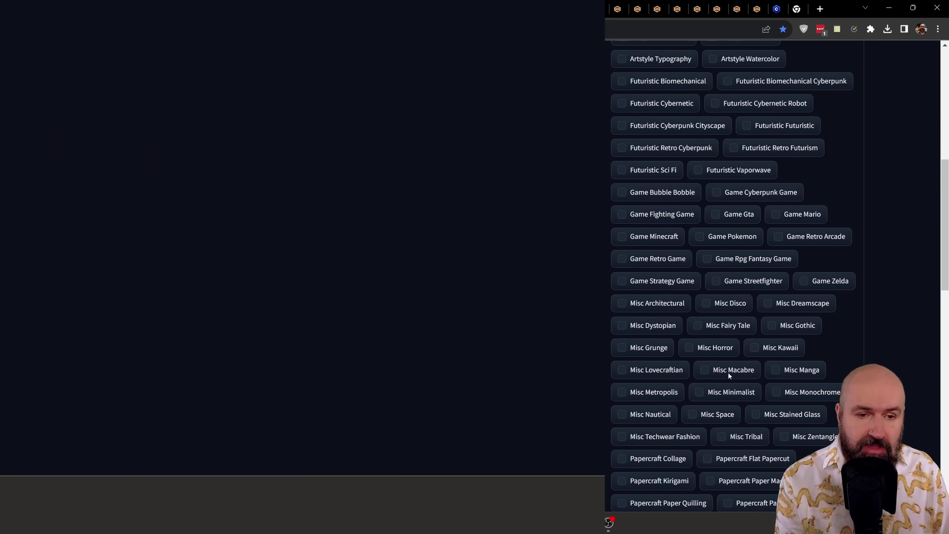
scroll(744, 372, "down", 6)
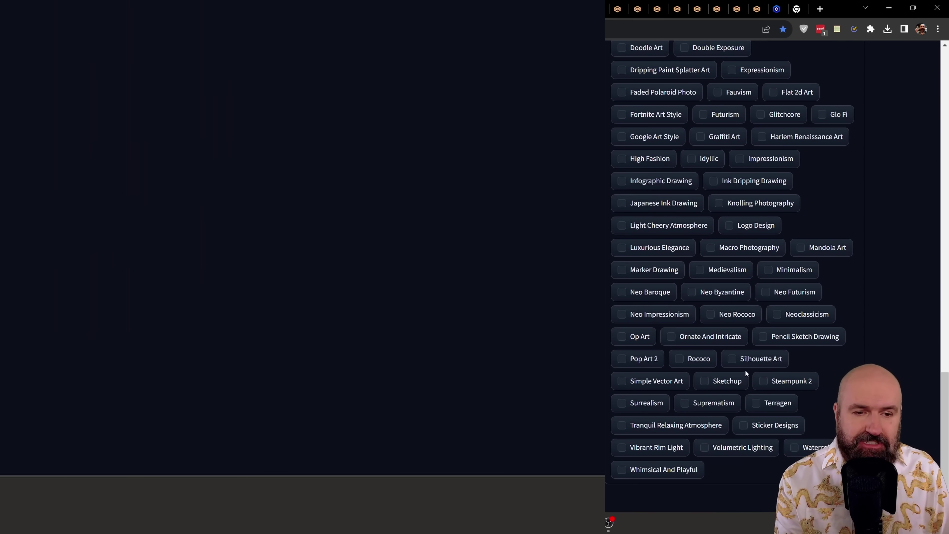
scroll(746, 369, "up", 14)
scroll(746, 370, "up", 15)
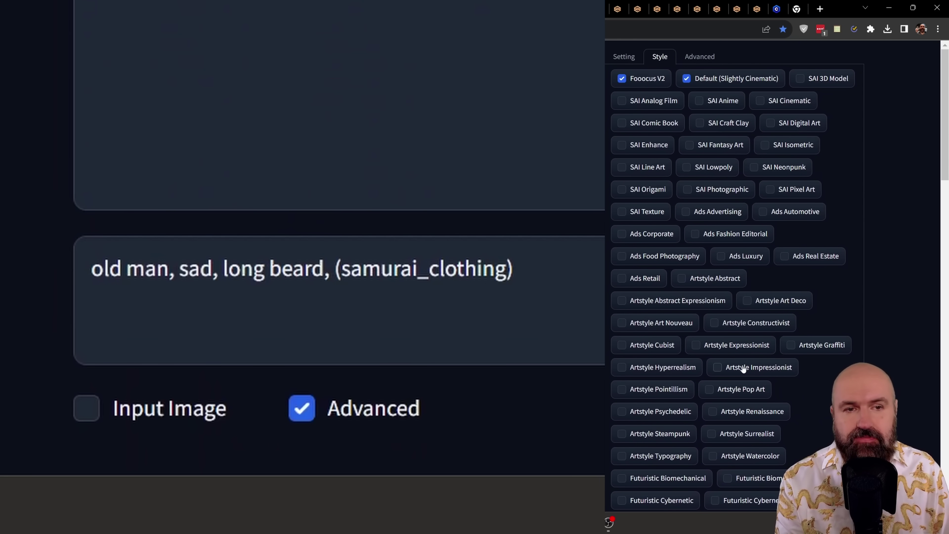
- Load sd_xl_offset_example-lora_1.0.safetensors into SDXL LoRA 1 on the Advanced tab
left_click(700, 56)
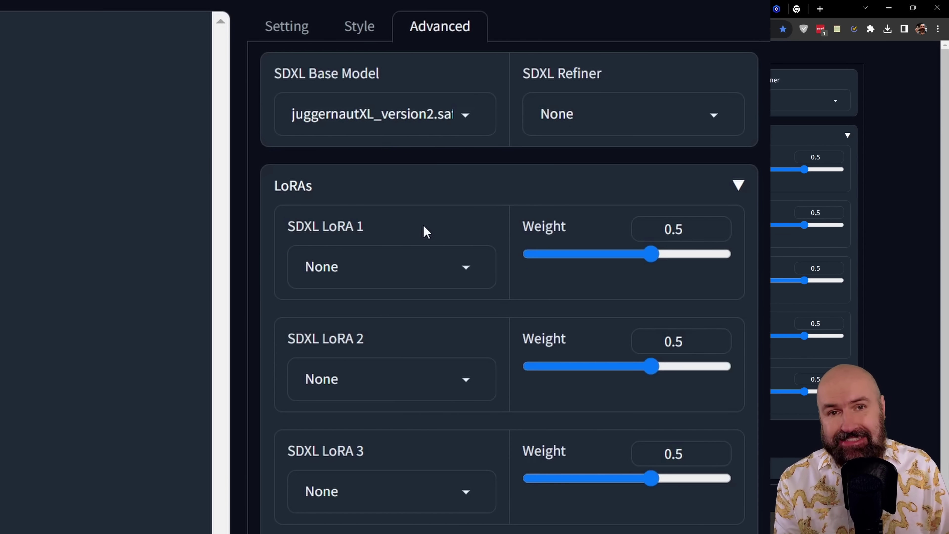
left_click(408, 270)
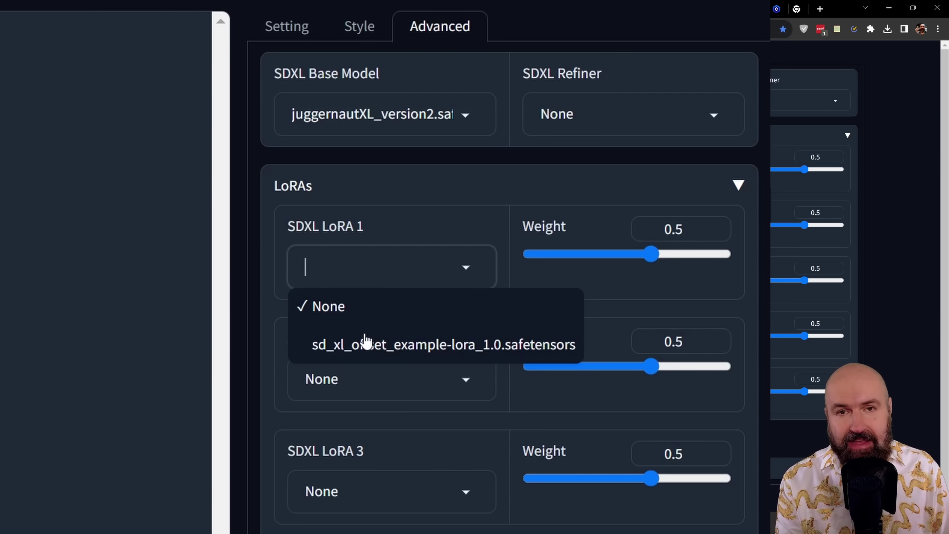
left_click(365, 341)
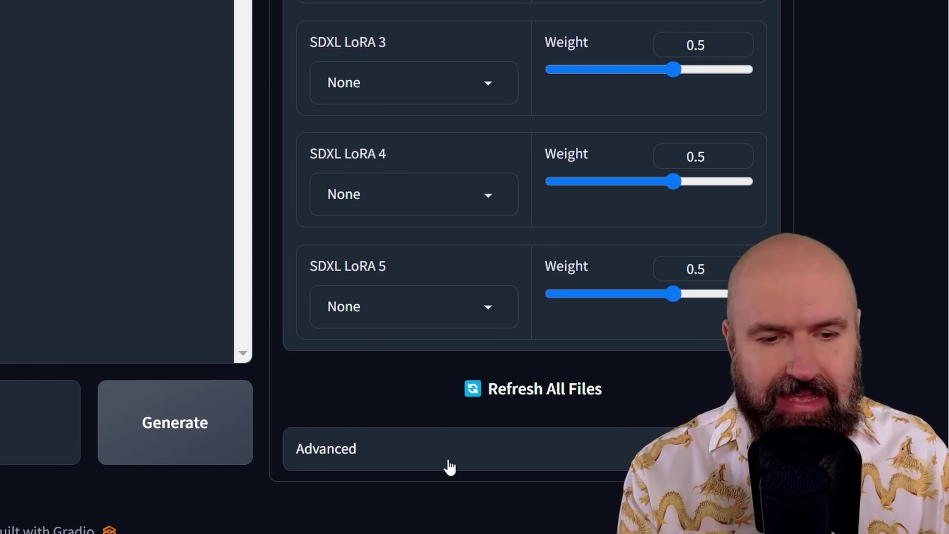
- Reveal Sampling Sharpness, view the Fooocus Advanced documentation, and return to the Fooocus app
left_click(447, 465)
scroll(877, 250, "down", 3)
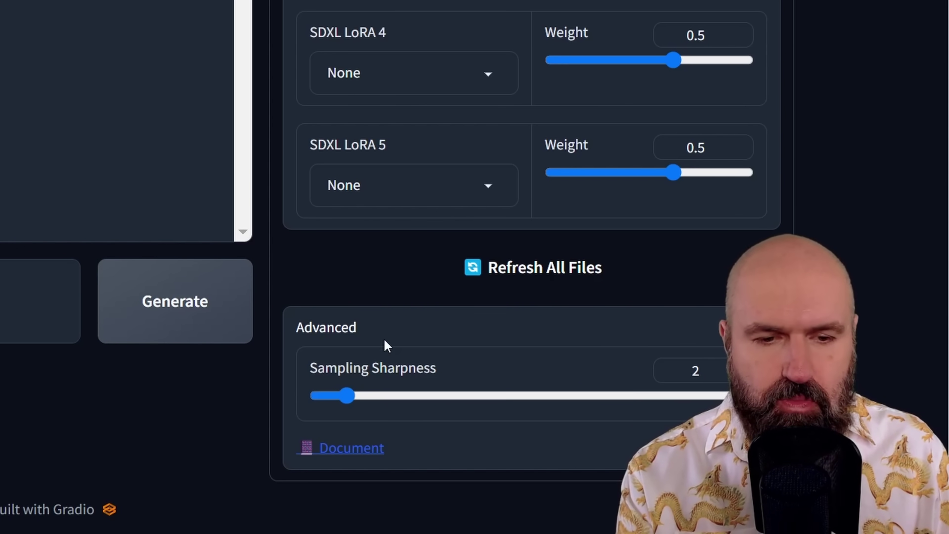
left_click(351, 448)
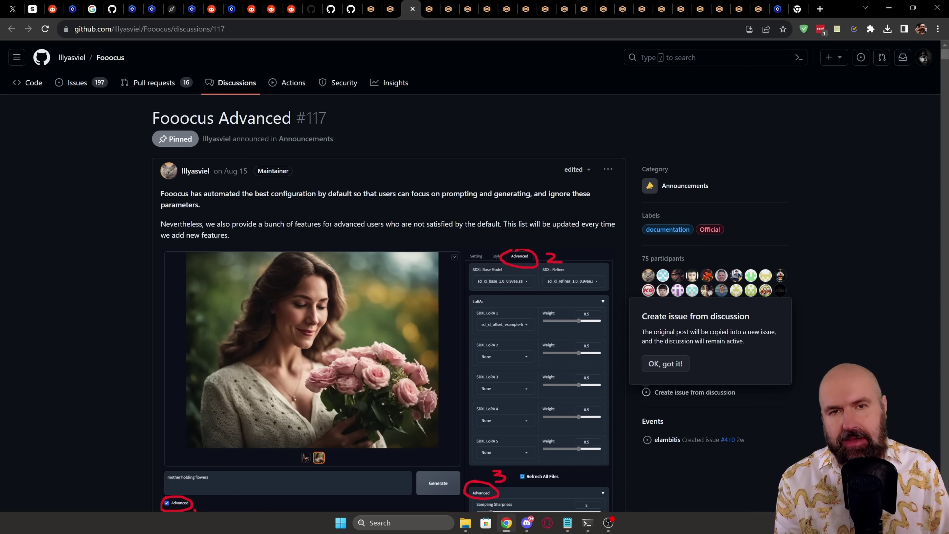
key("ctrl+Page_Up")
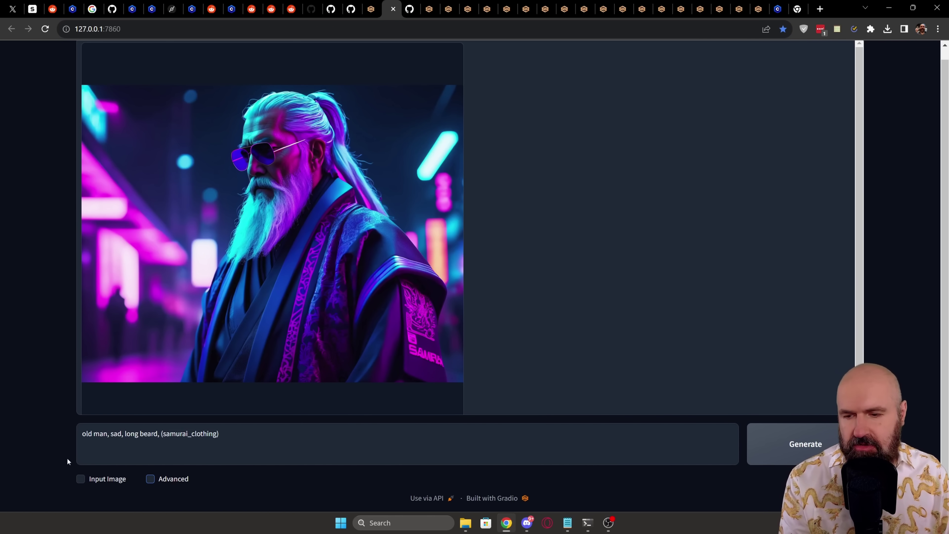
- Enable Input Image so the Upscale or Variation panel appears below the prompt
left_click(111, 482)
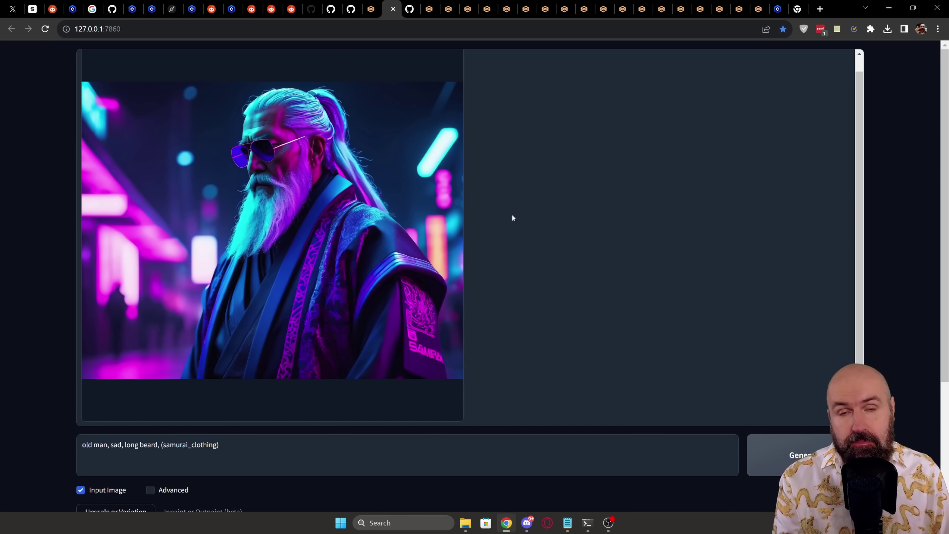
- Drag the neon samurai output image into the Upscale or Variation drop area
scroll(546, 309, "down", 5)
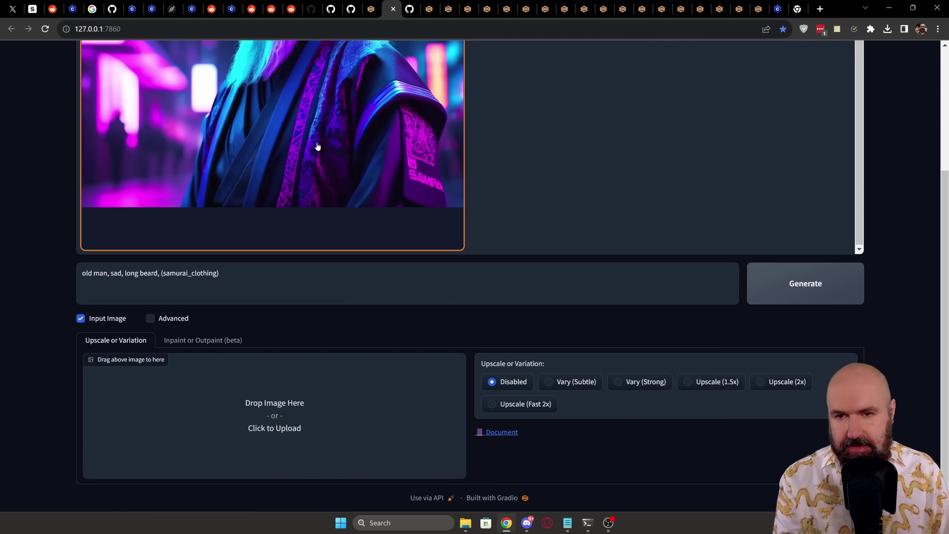
left_click_drag(317, 149, 288, 423)
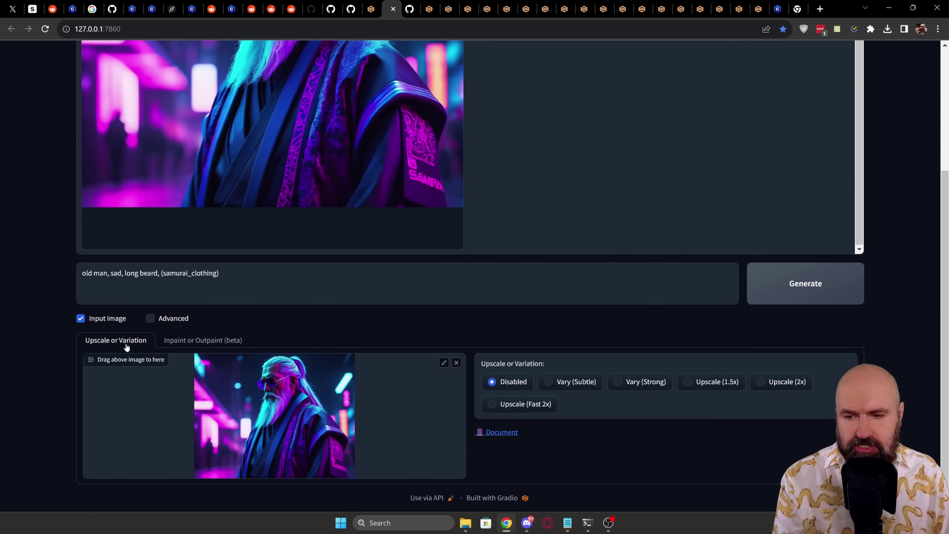
- In Inpaint or Outpaint, enlarge the brush and mask the old man's face and sunglasses
left_click(182, 341)
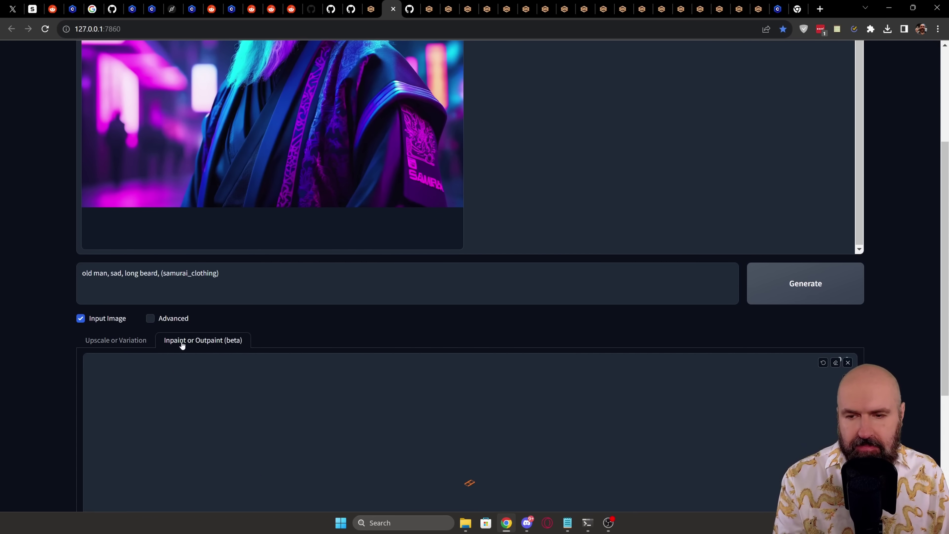
scroll(212, 248, "down", 5)
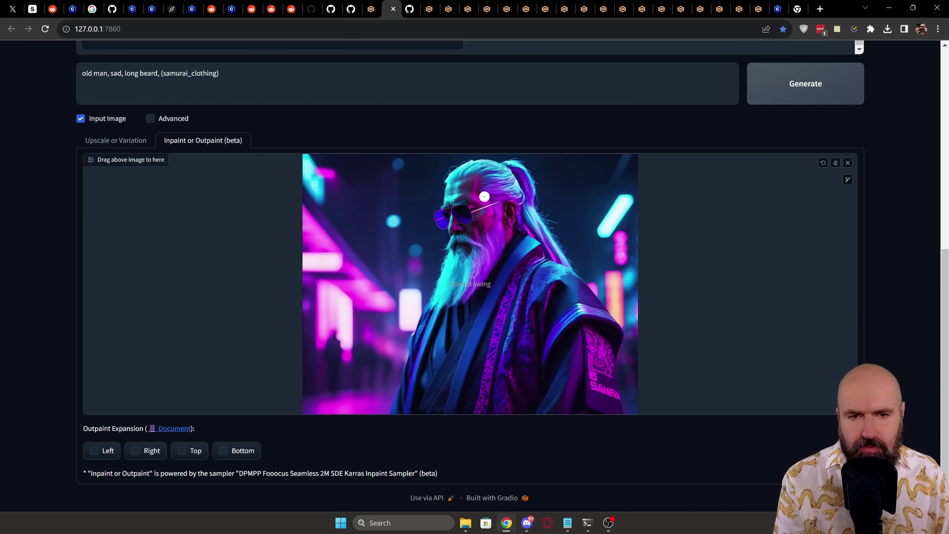
scroll(481, 204, "up", 1)
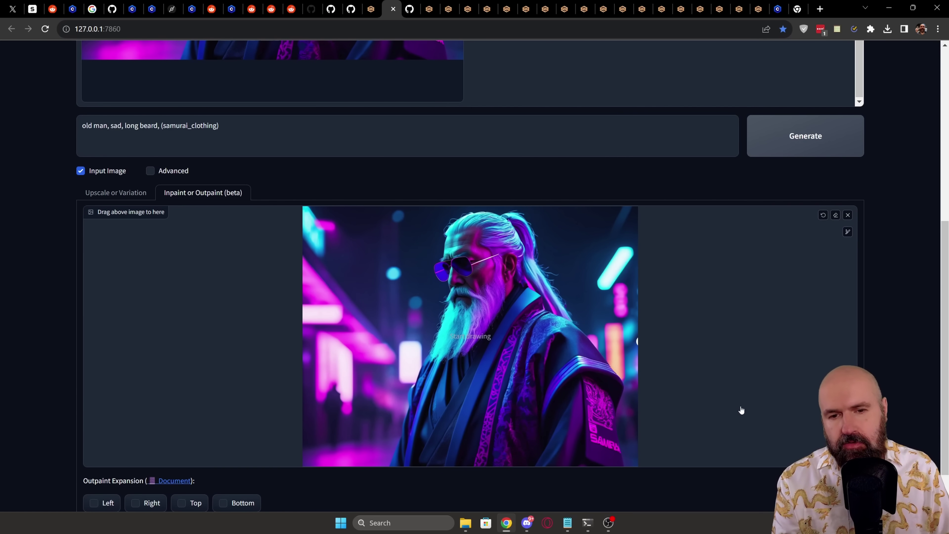
scroll(742, 410, "down", 1)
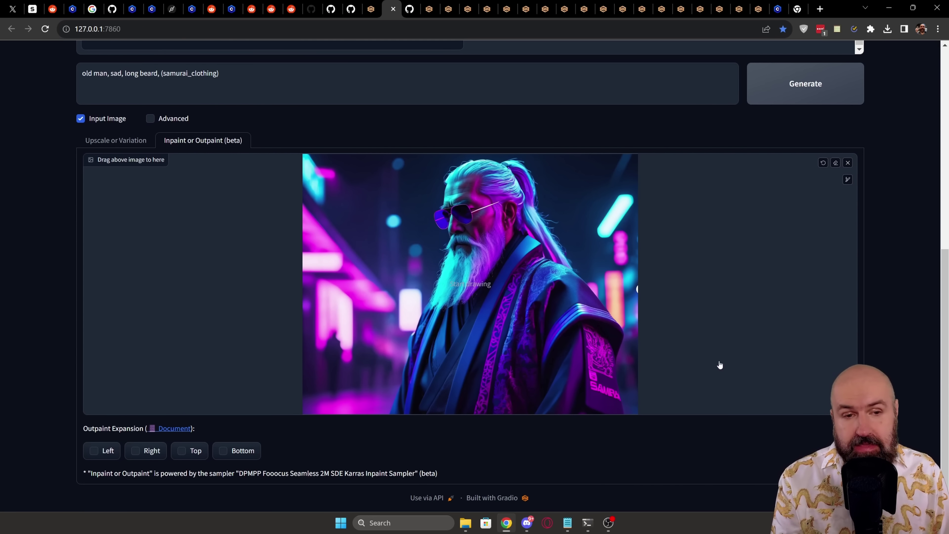
left_click(848, 181)
left_click_drag(800, 181, 817, 180)
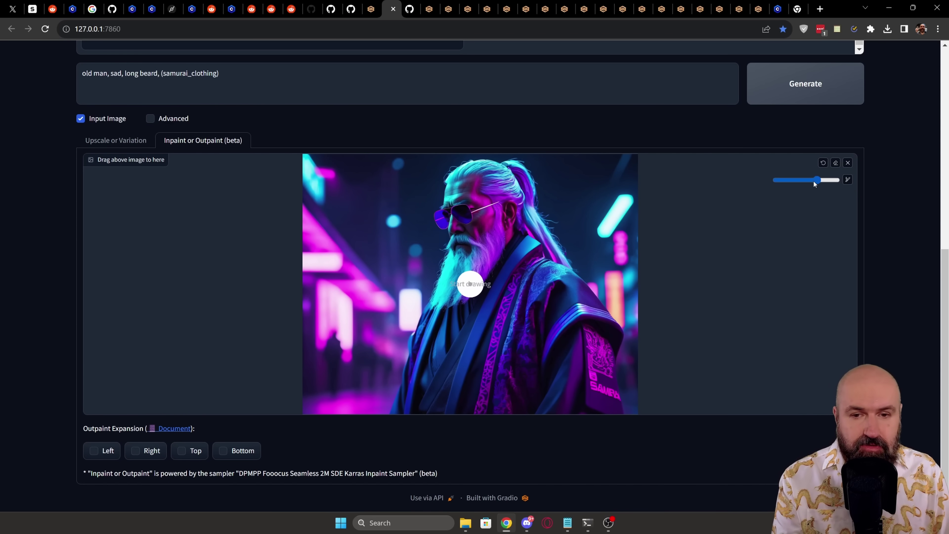
mouse_move(449, 218)
left_mouse_down()
mouse_move(460, 250)
mouse_move(473, 240)
mouse_move(486, 212)
mouse_move(477, 185)
mouse_move(453, 188)
mouse_move(464, 230)
left_mouse_up()
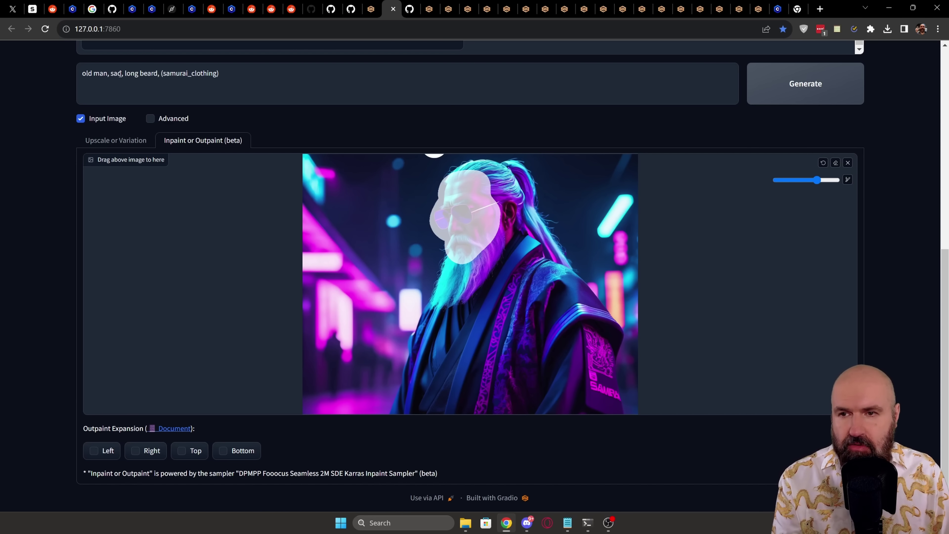